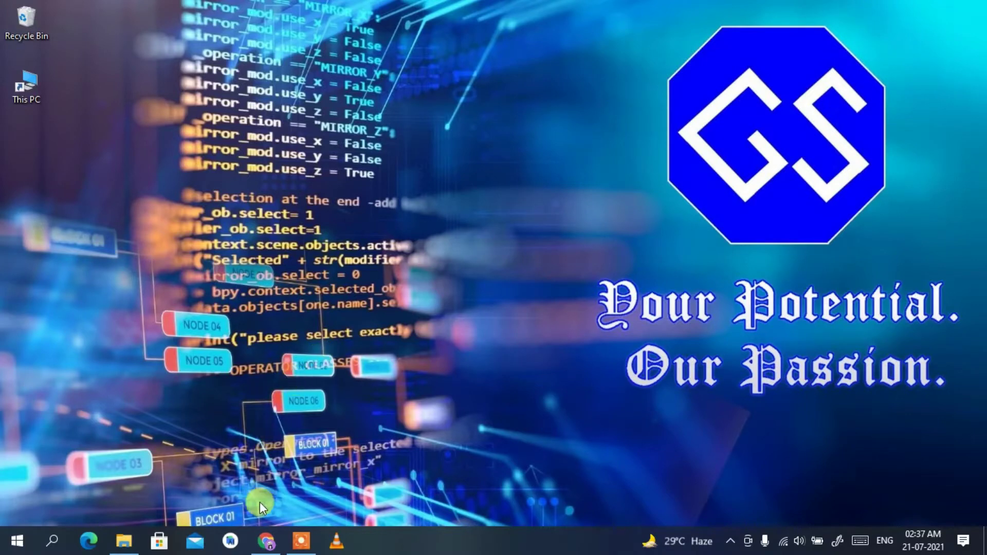
Launch Google Chrome from the taskbar
click(266, 541)
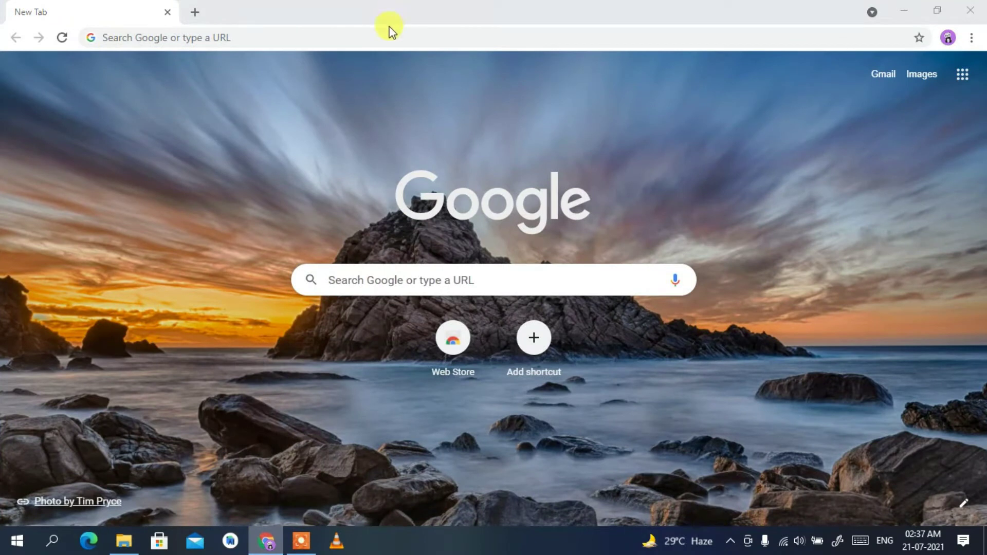
Search Google for 'jdk download' and open Oracle's Java SE Downloads page
click(389, 31)
text(jdk)
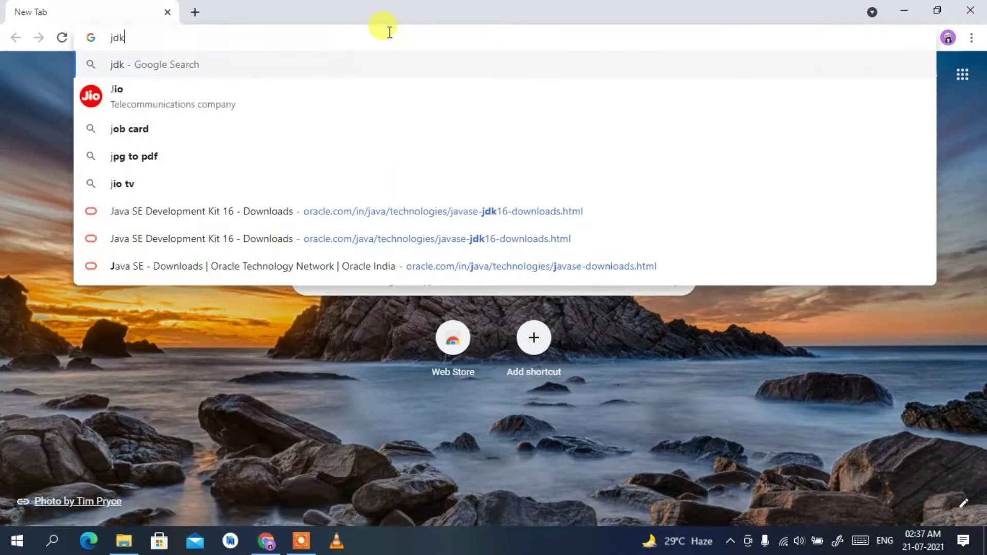
key(Down)
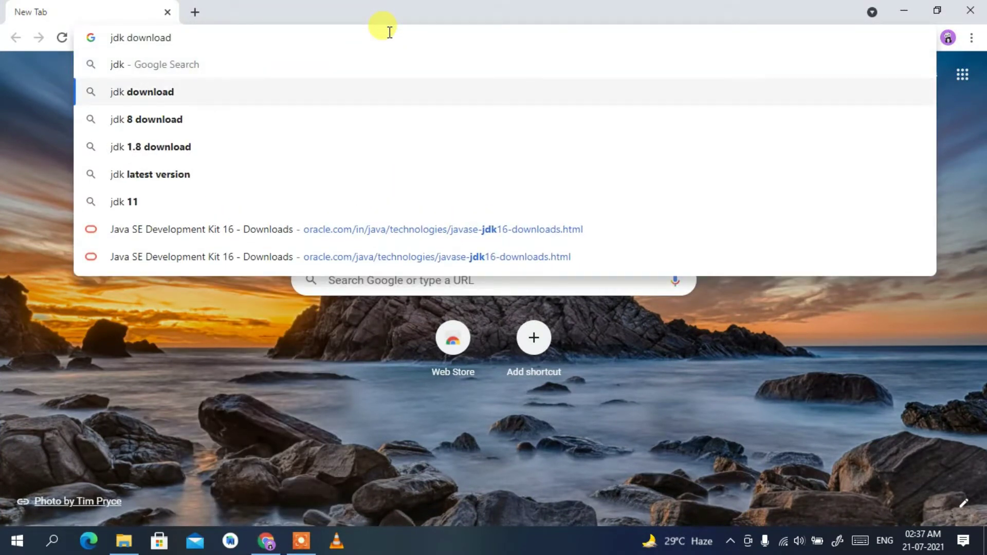
key(Return)
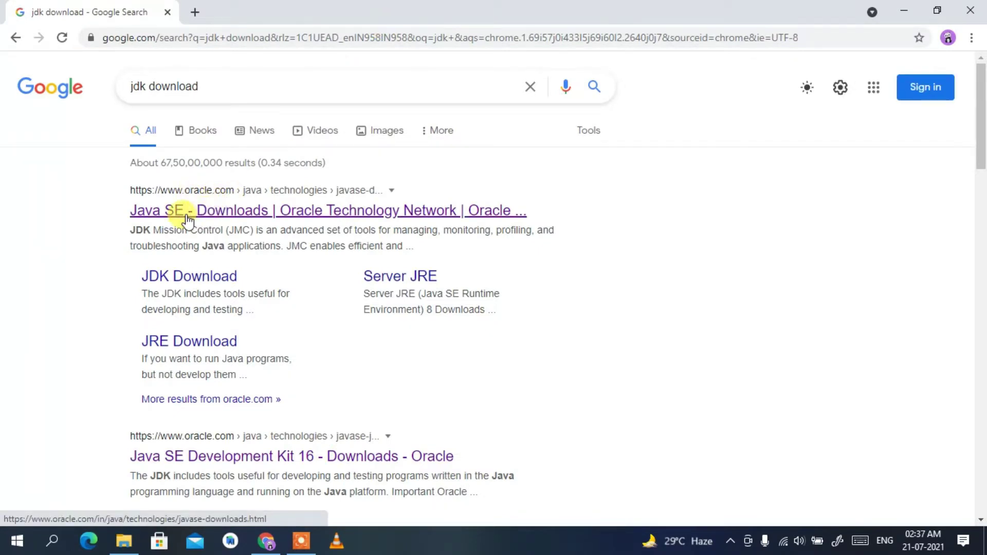
click(214, 213)
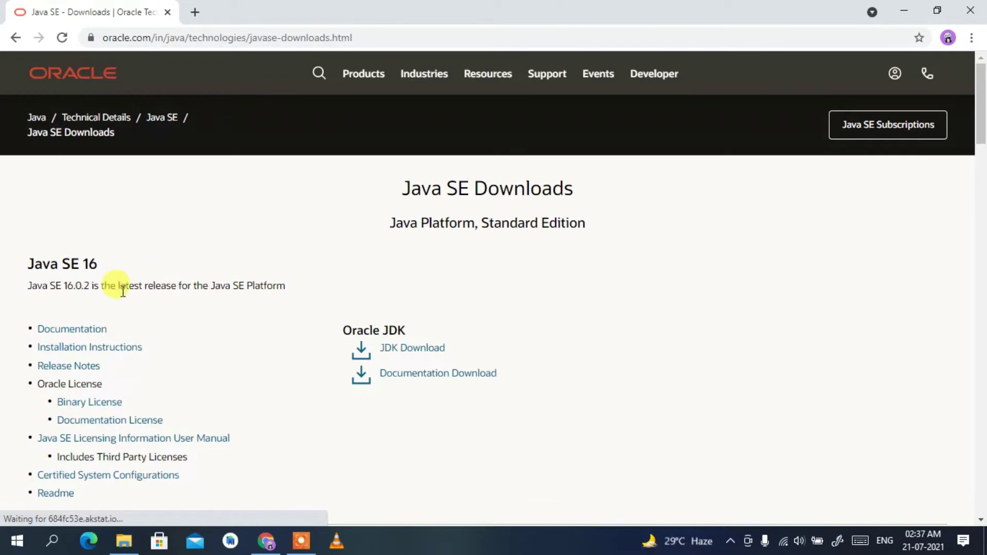
Open the JDK 16.0.2 downloads page and mark the Windows x64 Installer row
drag(27, 290, 105, 290)
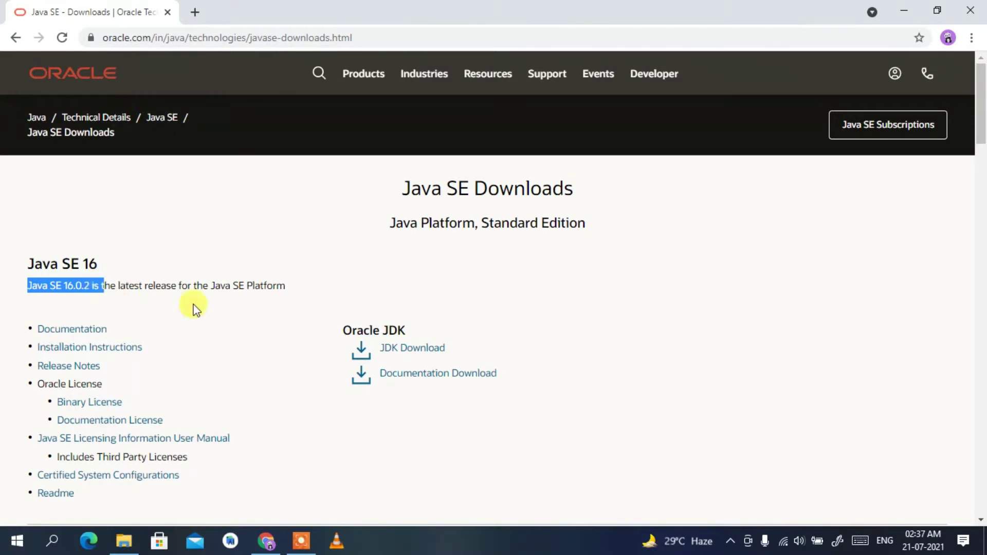
click(393, 352)
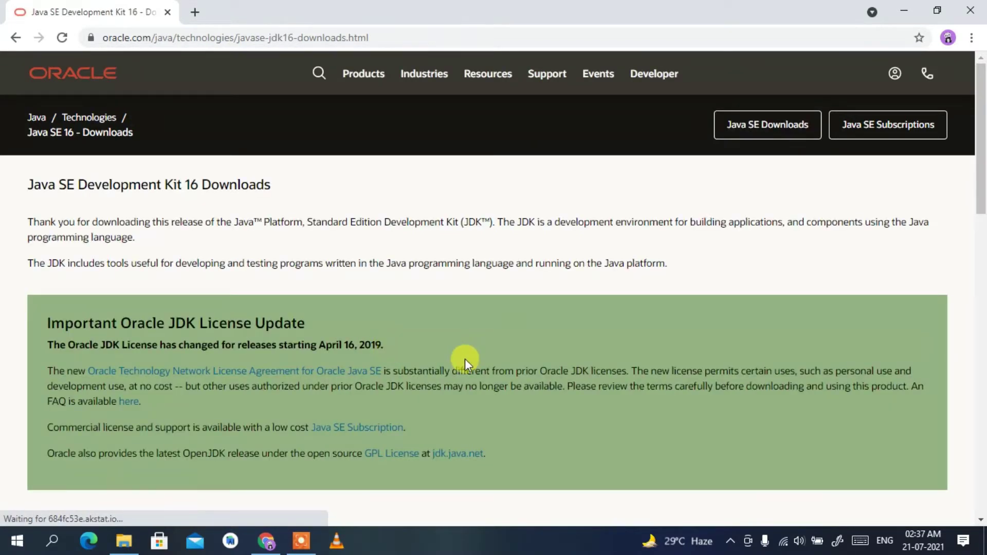
drag(982, 138, 982, 371)
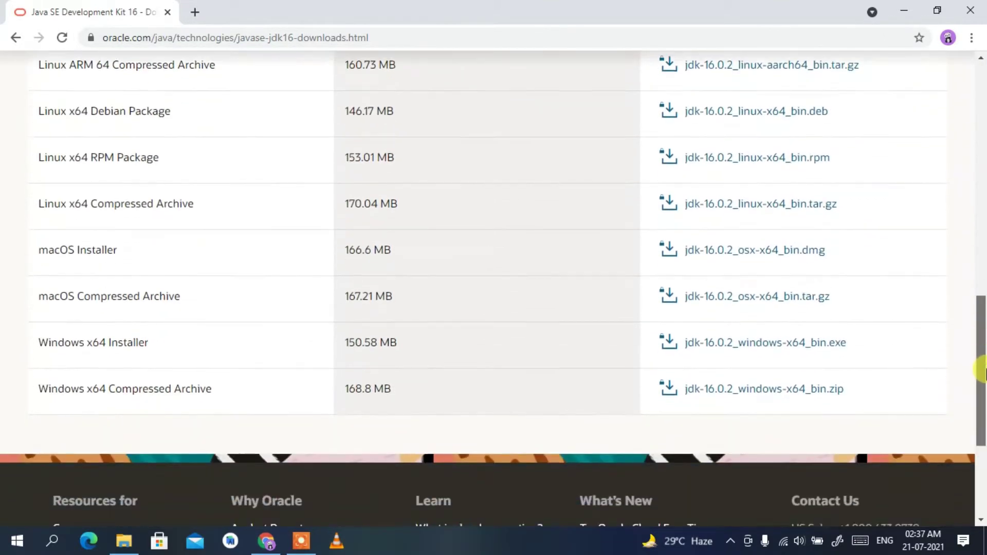
drag(165, 348, 37, 342)
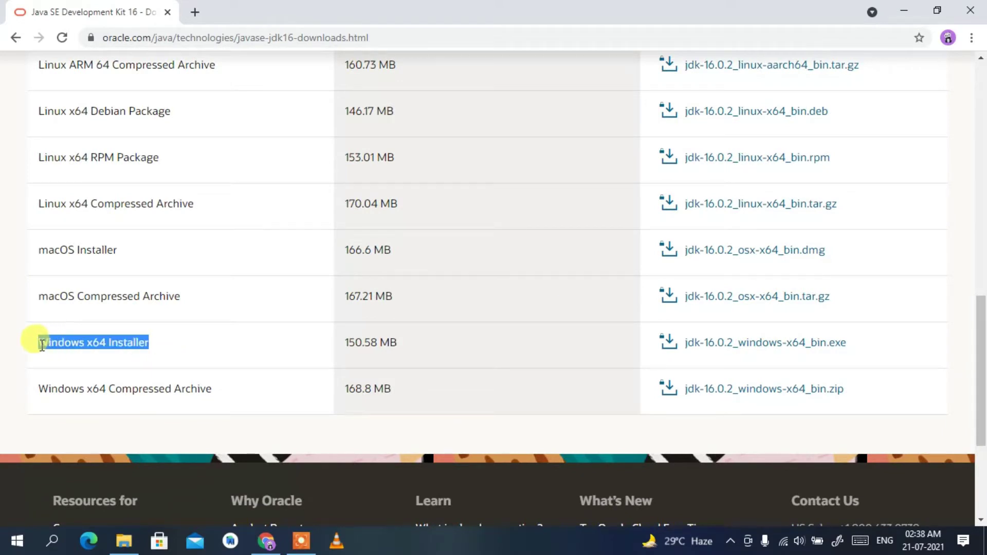
Accept the Oracle license and start downloading jdk-16.0.2_windows-x64_bin.exe
click(766, 342)
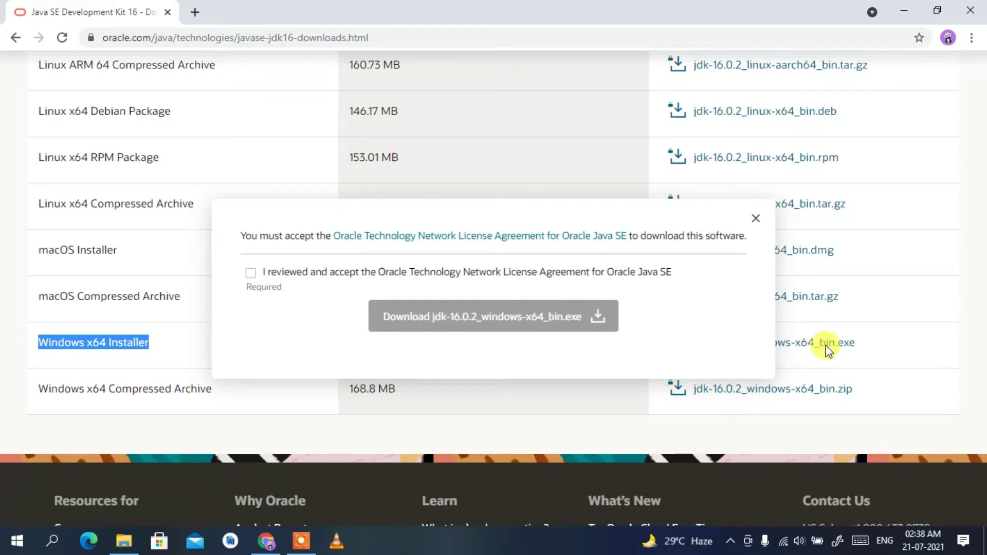
click(251, 272)
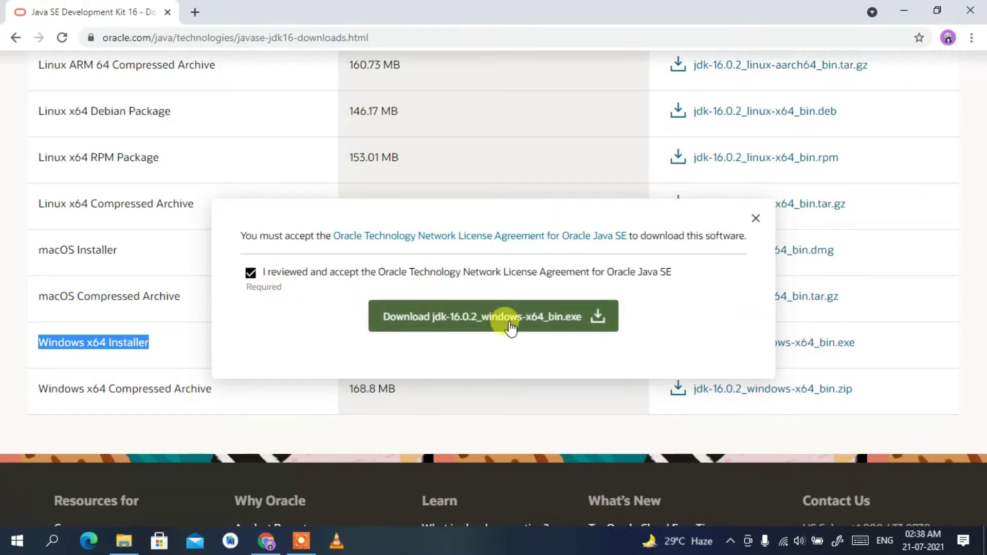
click(471, 329)
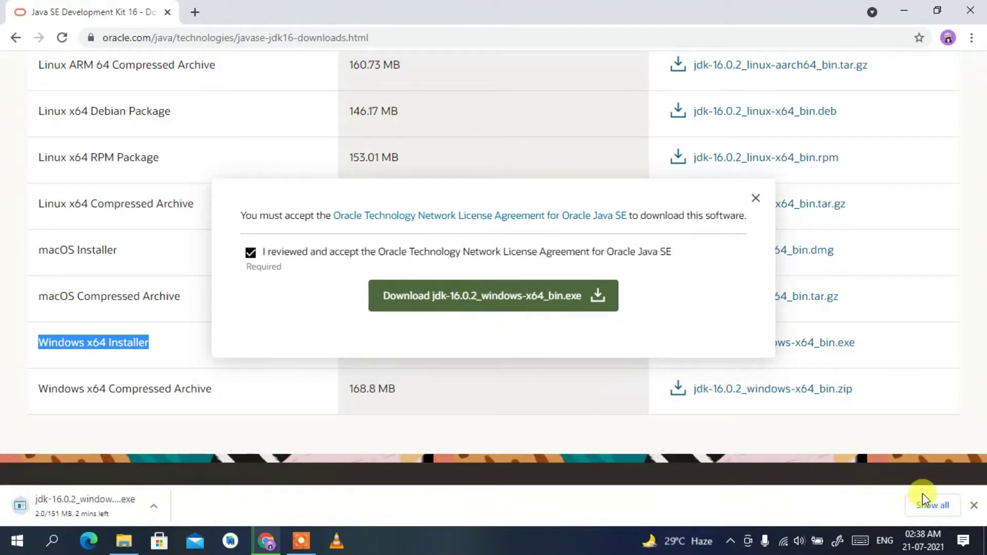
Cancel the JDK download, remove it from the downloads list, and minimize Chrome
click(930, 505)
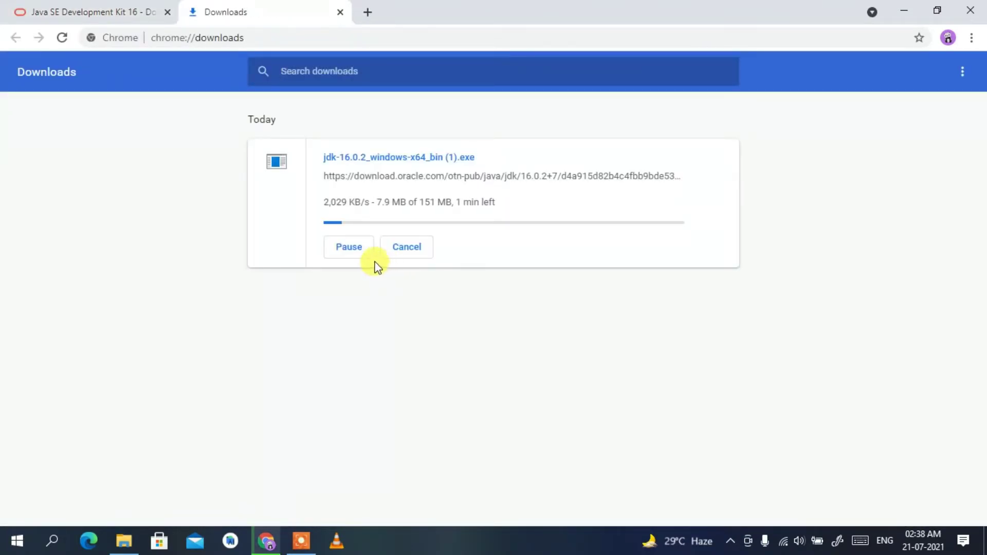
click(364, 257)
click(406, 252)
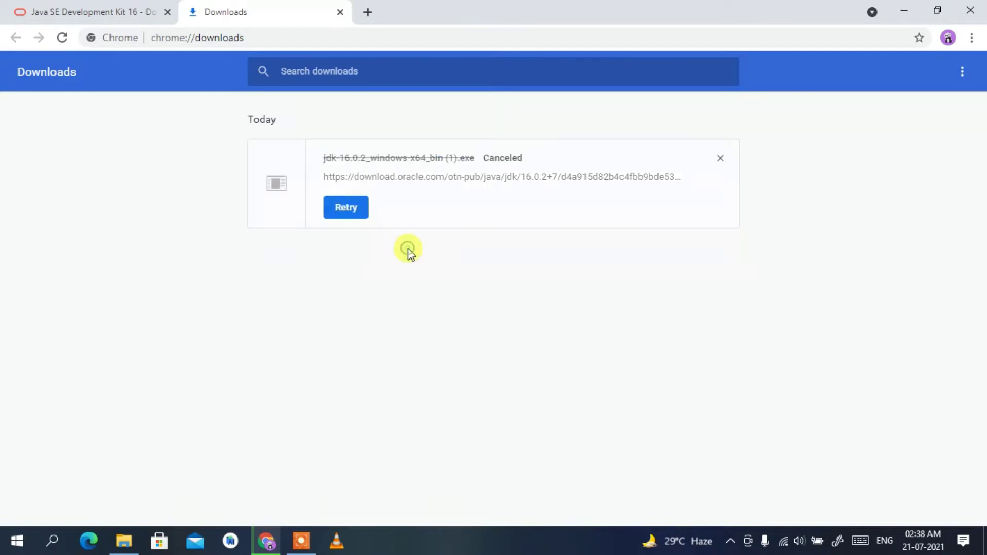
click(720, 158)
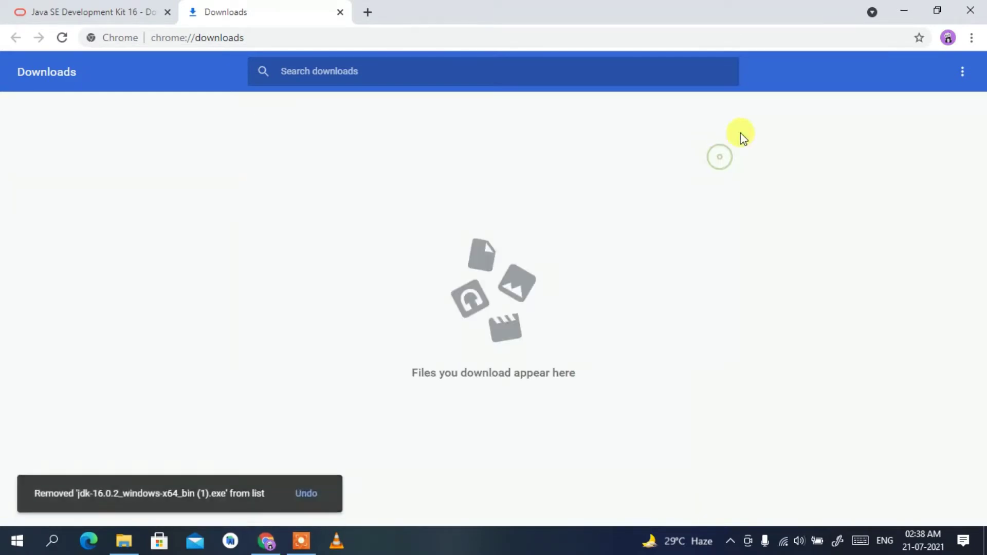
click(909, 9)
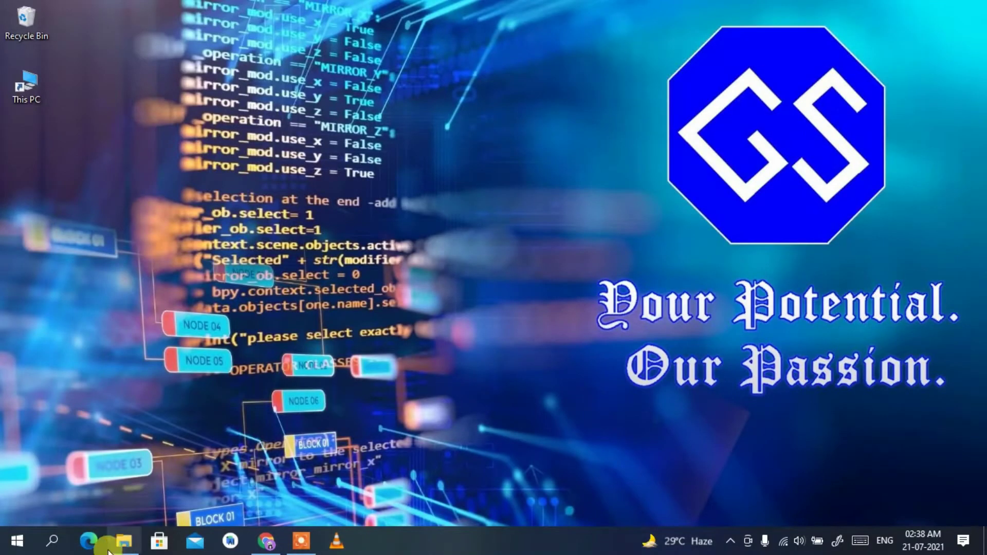
Run jdk-16.0.2_windows-x64_bin.exe from Downloads\software, approving the UAC prompt
click(135, 546)
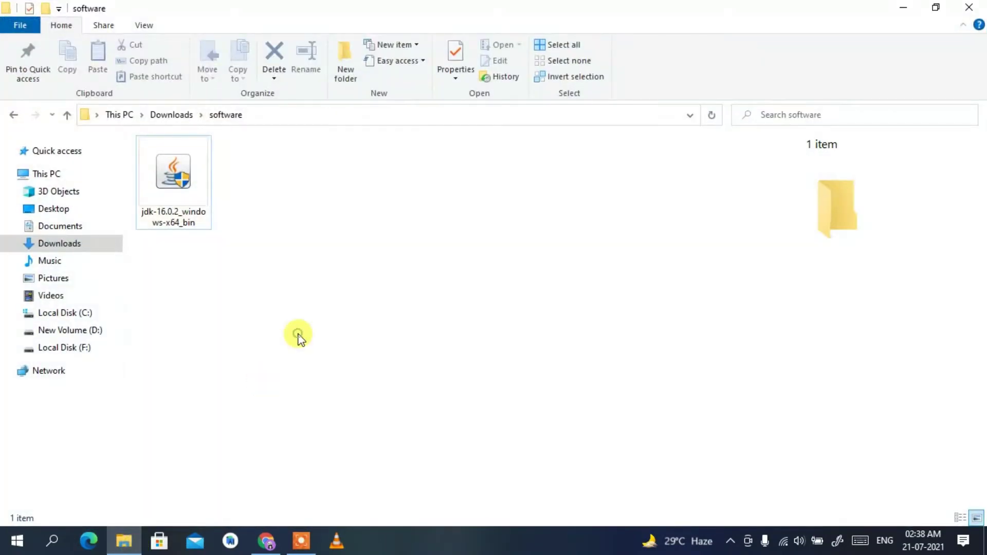
click(176, 193)
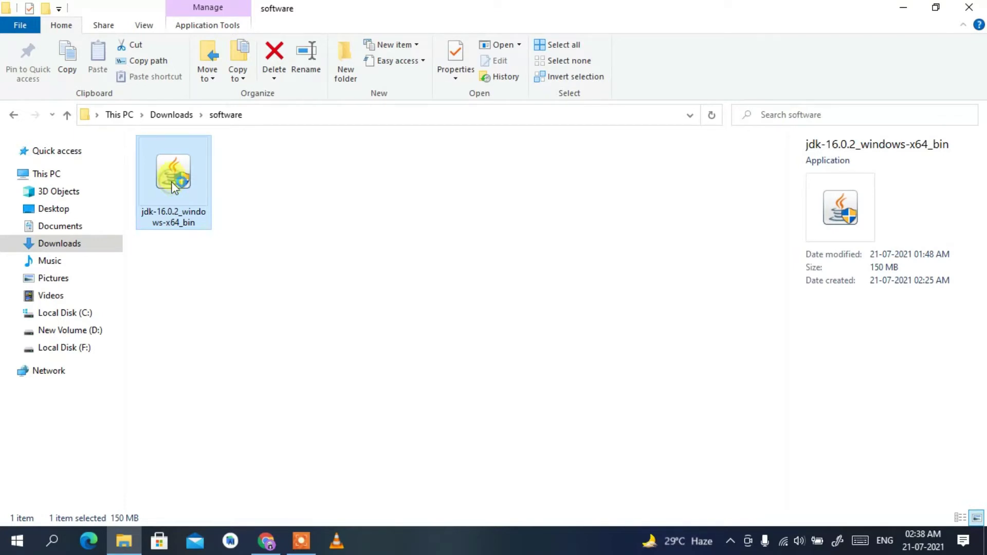
double_click(171, 181)
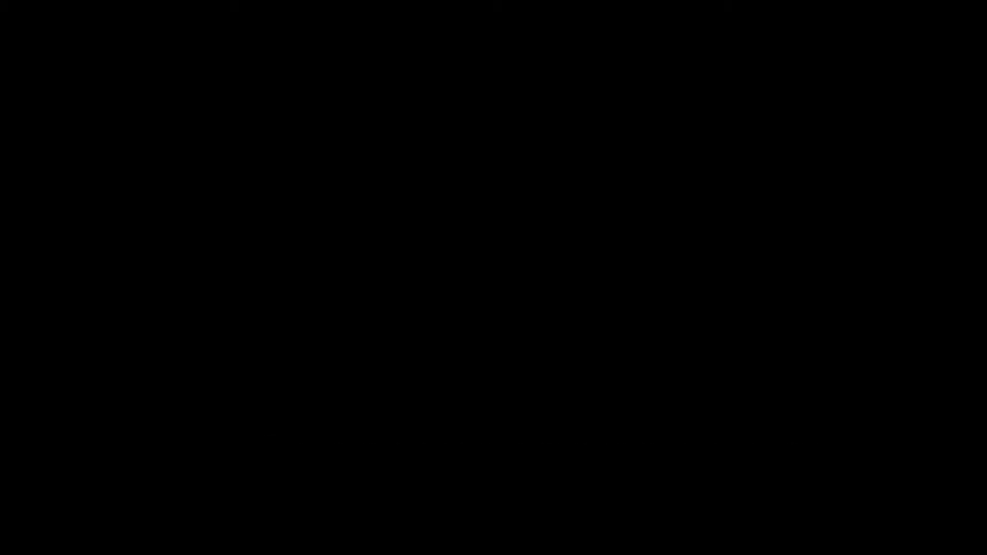
click(421, 365)
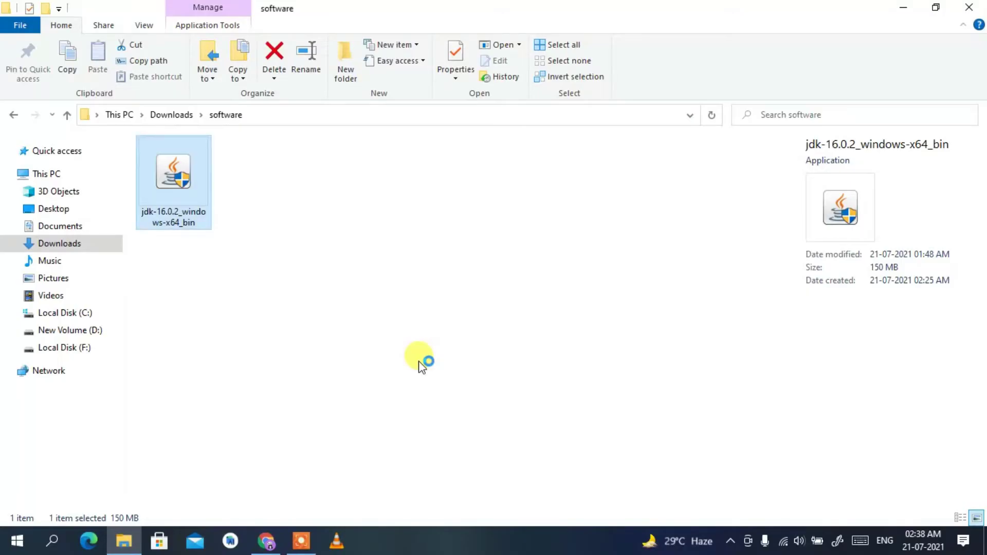
click(897, 8)
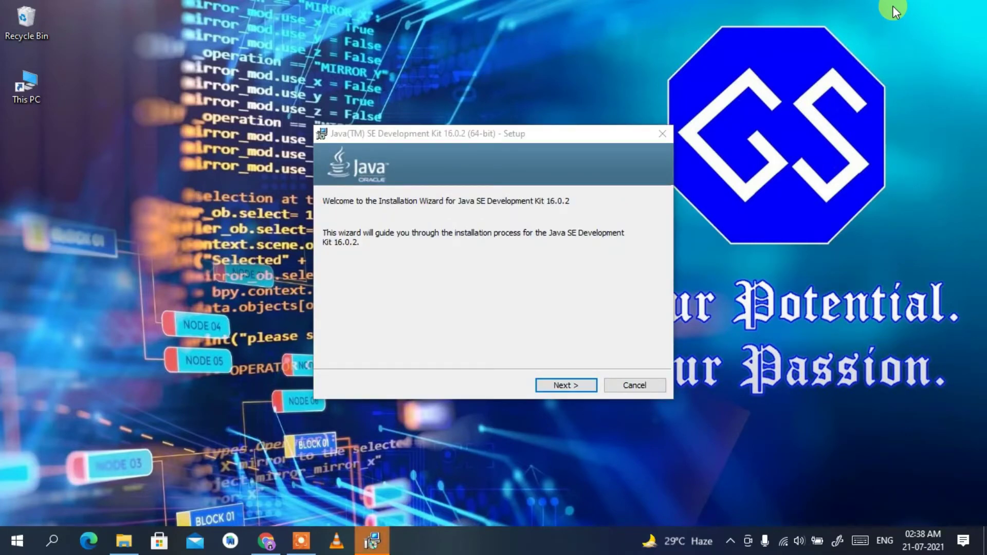
Install JDK 16.0.2 to the default C:\Program Files\Java\jdk-16.0.2 and close the installer
click(565, 383)
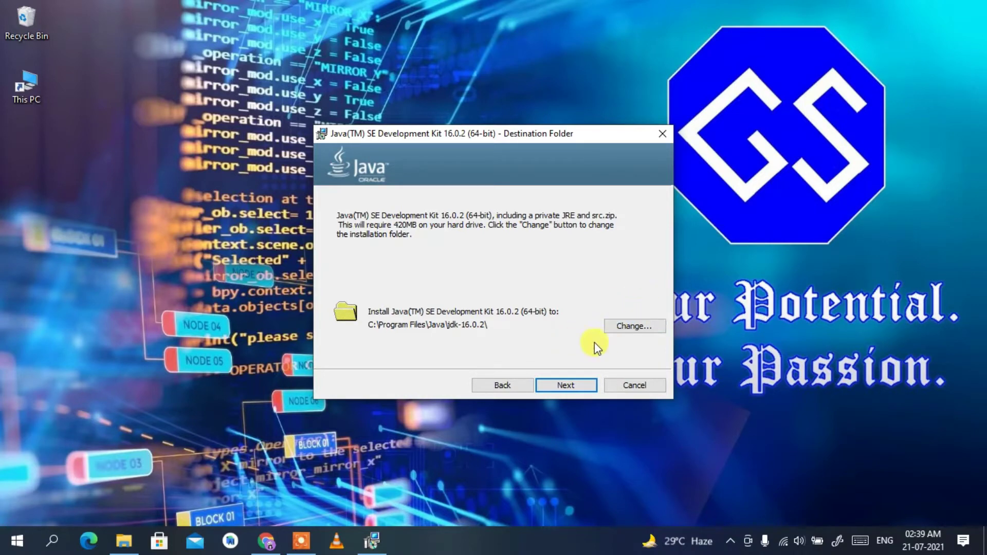
click(567, 385)
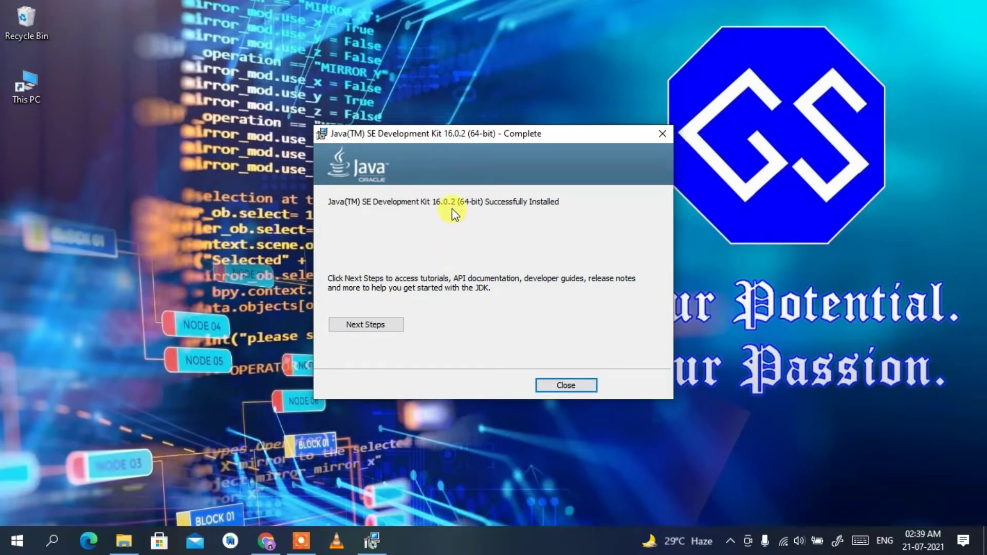
click(561, 384)
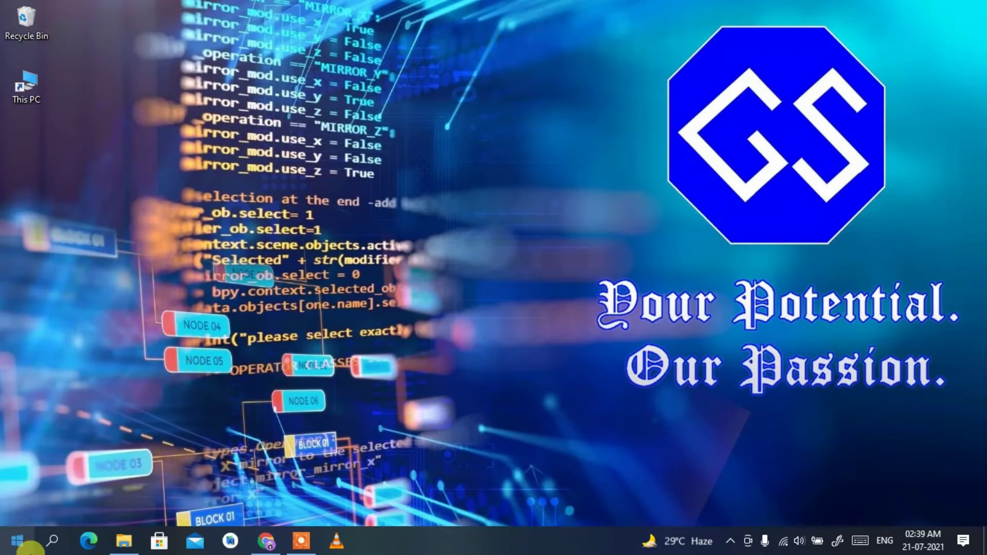
Search 'enviro' and open the Environment Variables dialog from System Properties
click(54, 540)
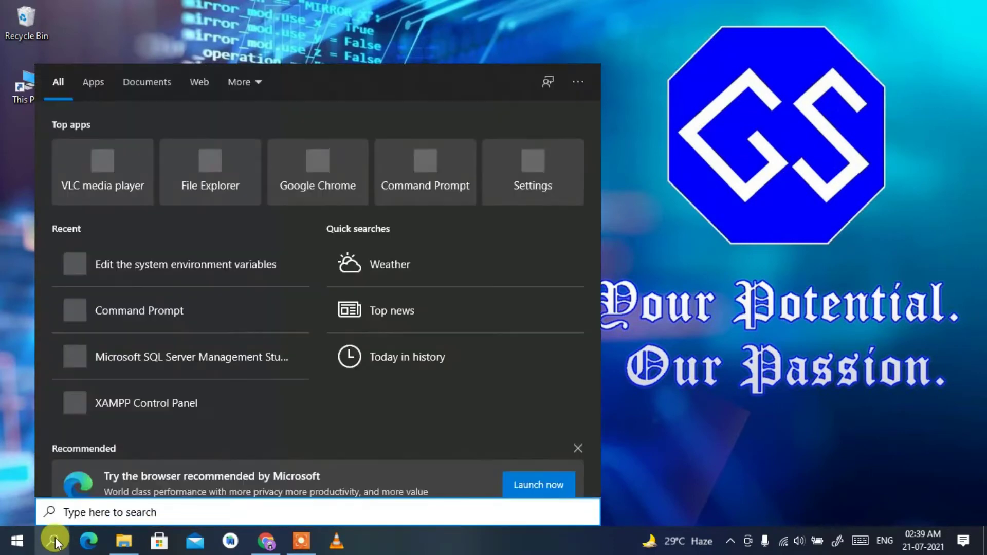
text(enviro)
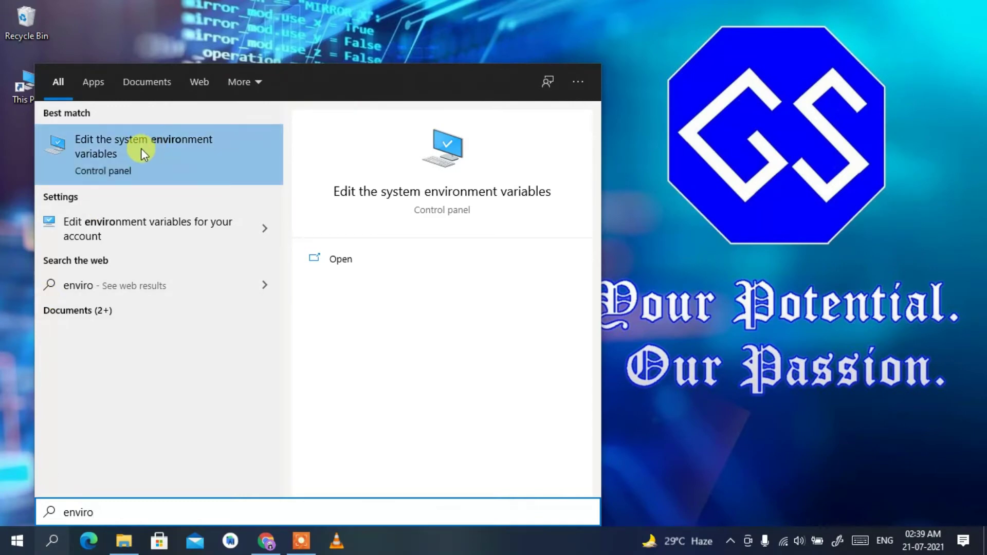
click(176, 150)
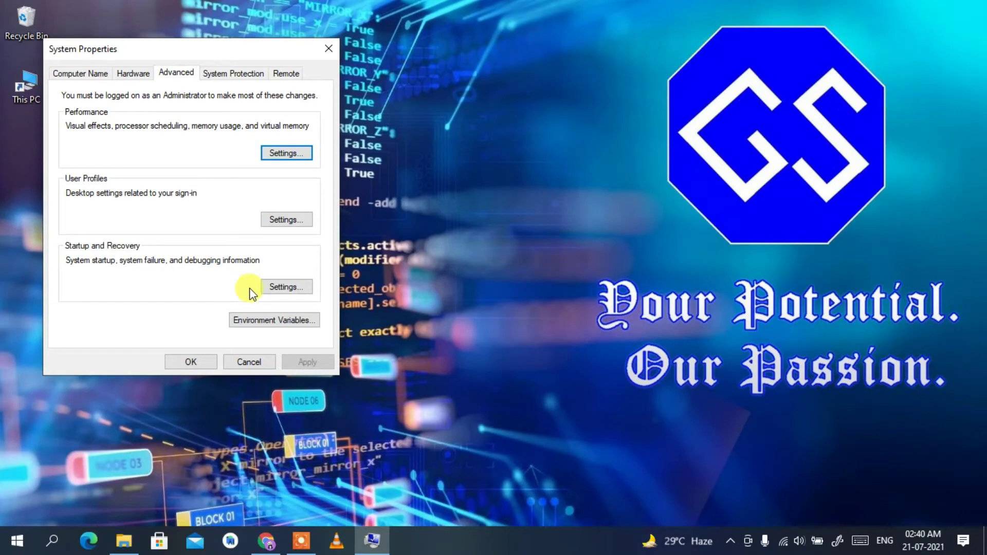
click(278, 320)
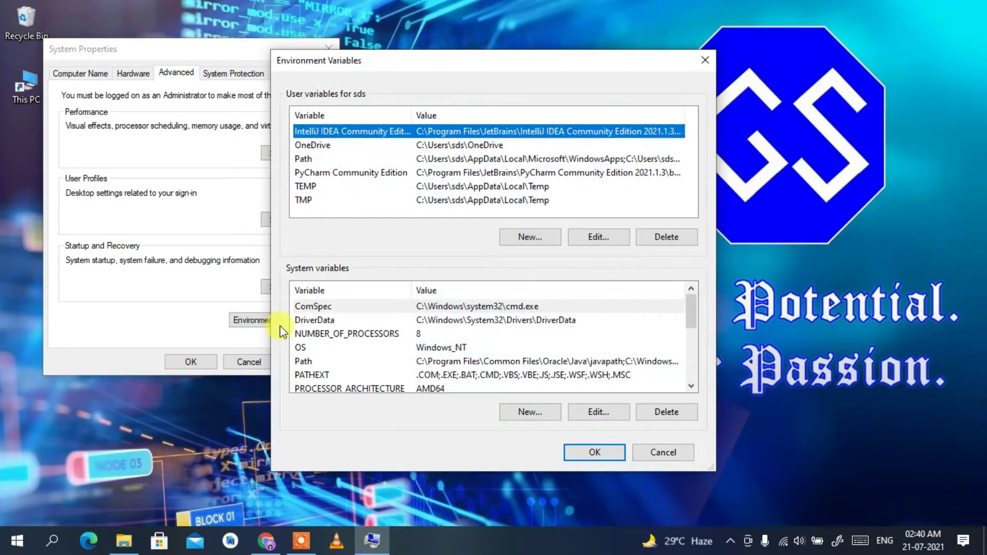
Open the system Path variable for editing, then bring File Explorer back
click(350, 361)
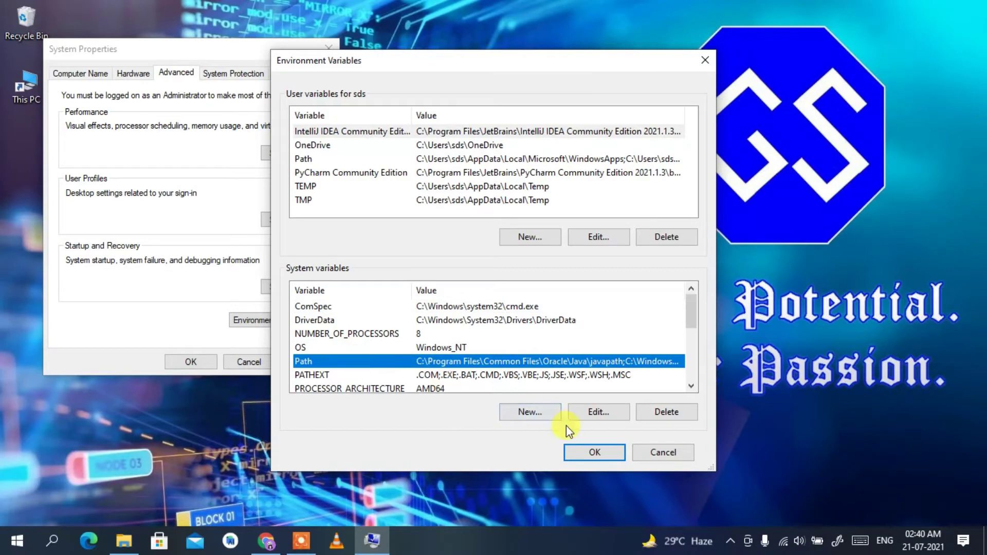
click(597, 411)
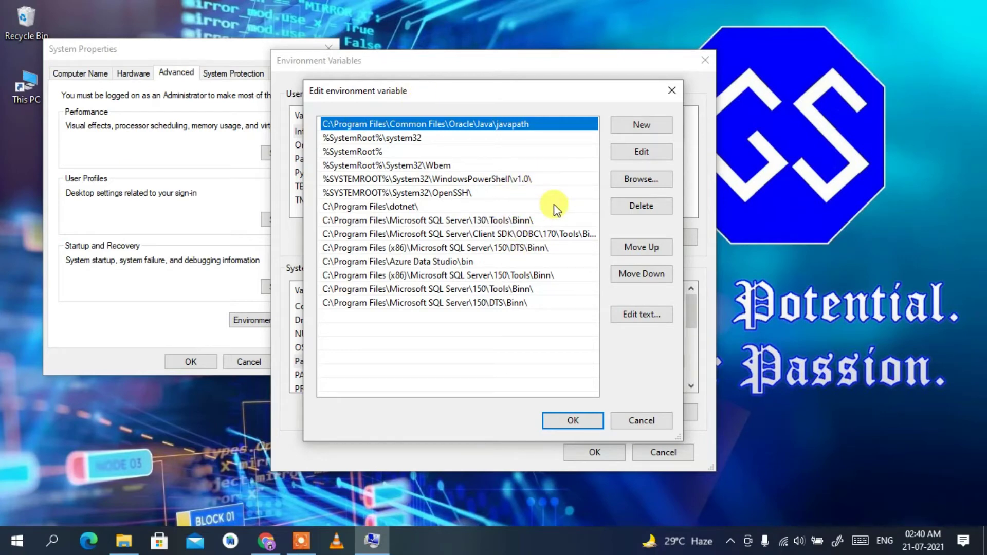
click(128, 541)
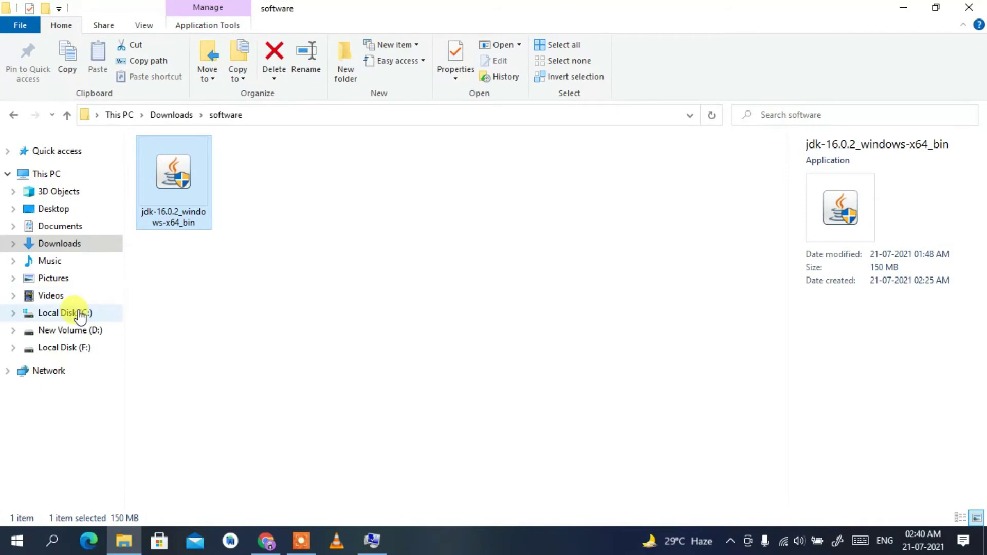
Navigate File Explorer to C:\Program Files\Java\jdk-16.0.2\bin
click(79, 313)
double_click(190, 238)
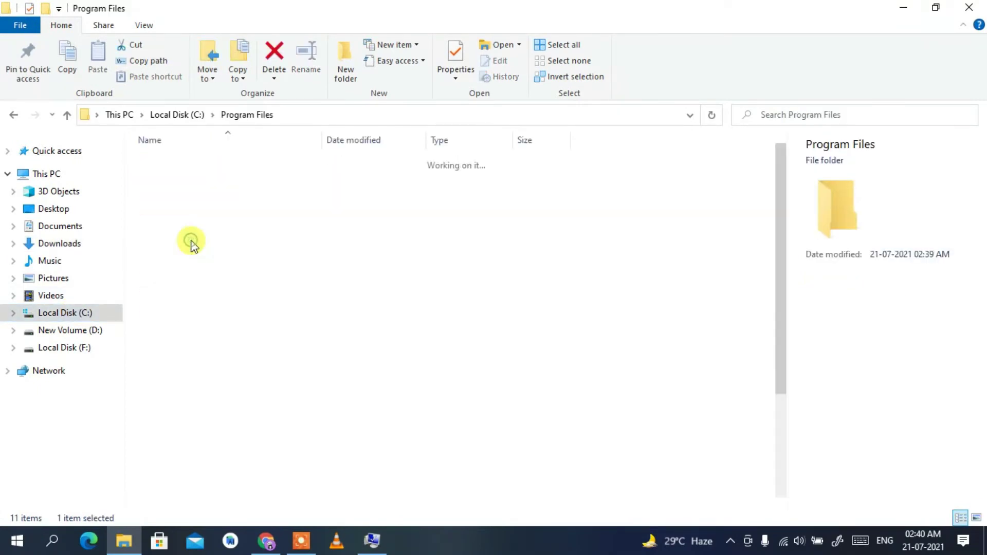
double_click(174, 298)
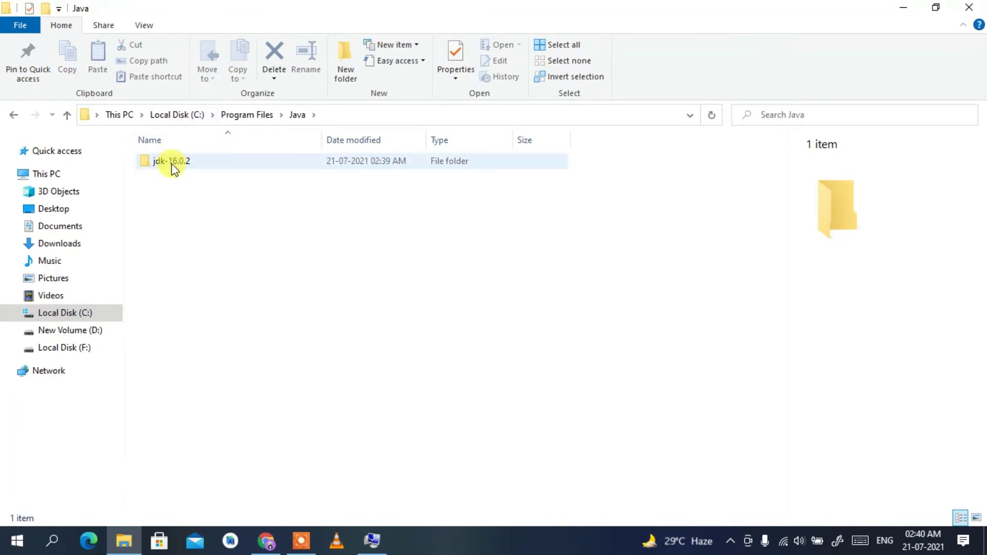
double_click(174, 165)
double_click(173, 165)
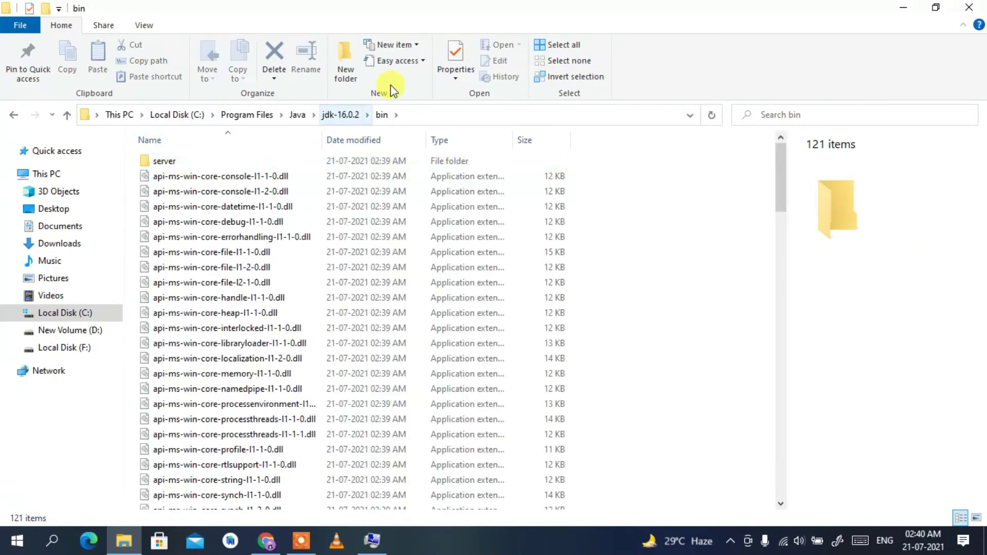
Copy the bin folder's full path from the address bar
click(424, 116)
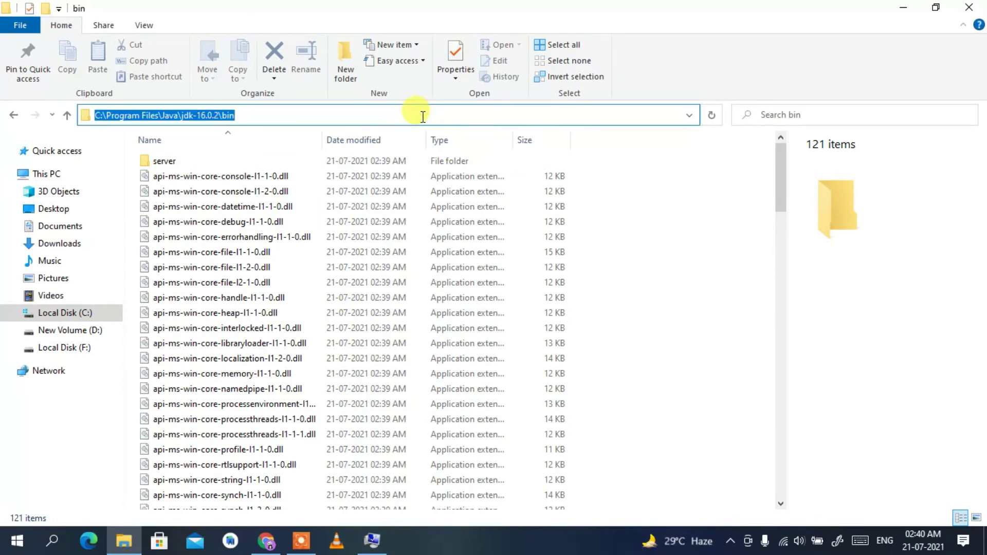
right_click(419, 116)
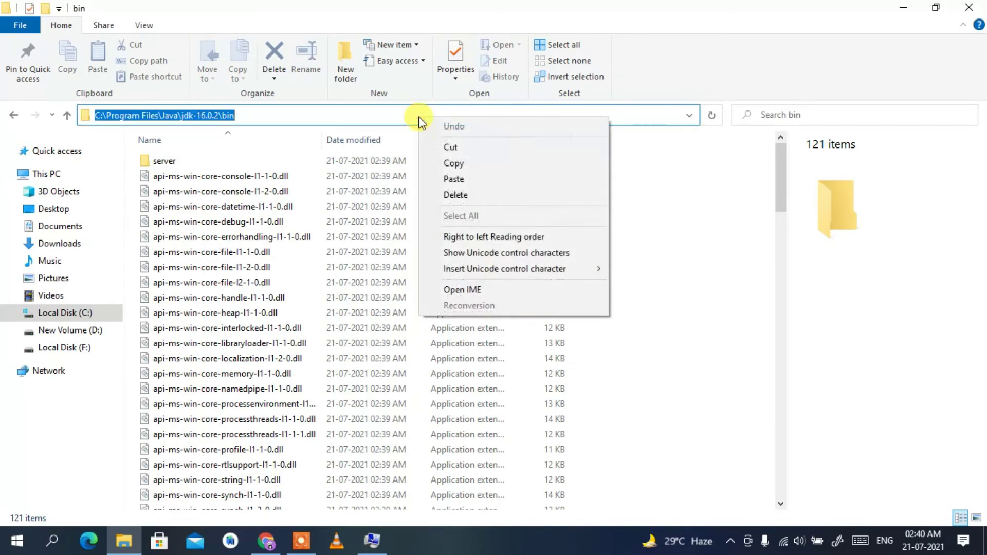
click(461, 165)
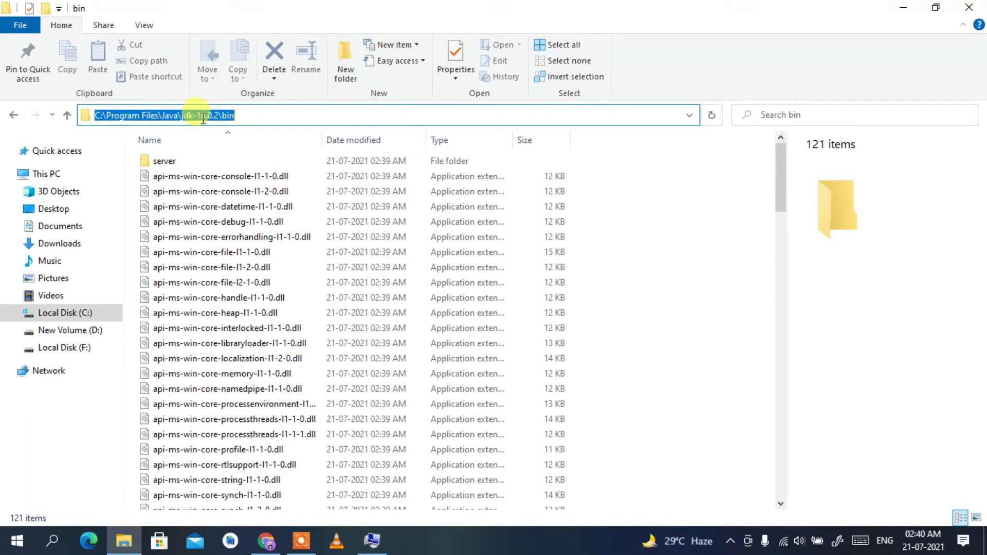
click(903, 7)
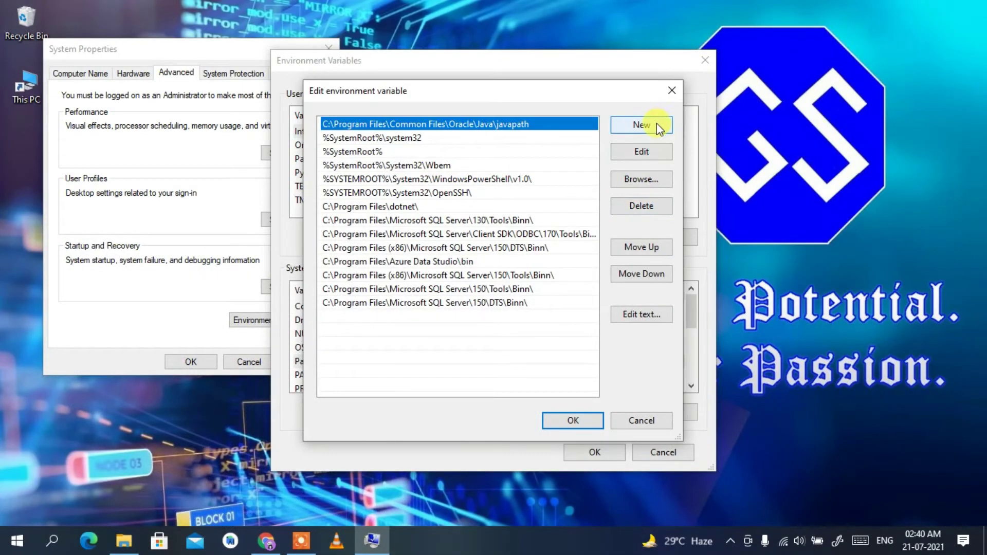
Paste C:\Program Files\Java\jdk-16.0.2\bin as a new Path entry and save with OK
click(642, 125)
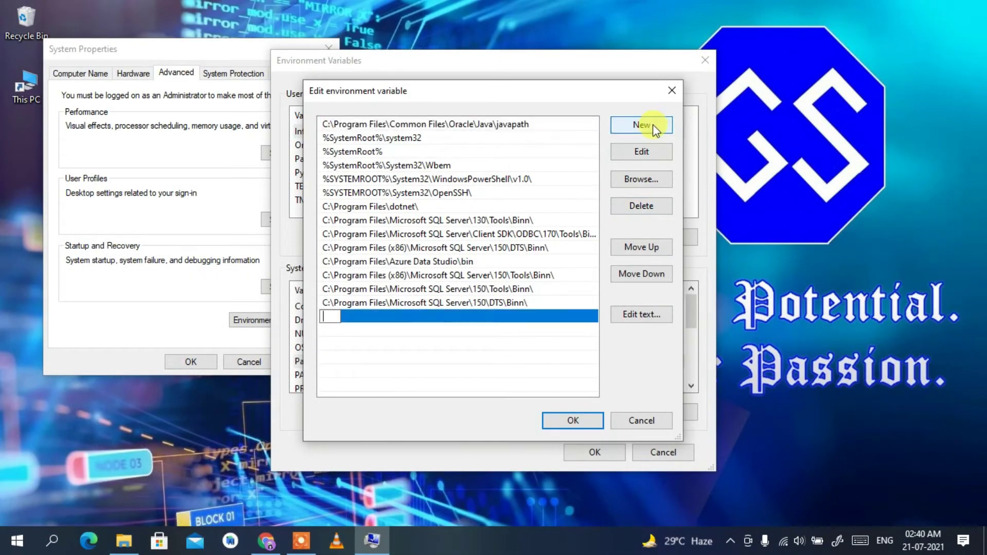
right_click(334, 319)
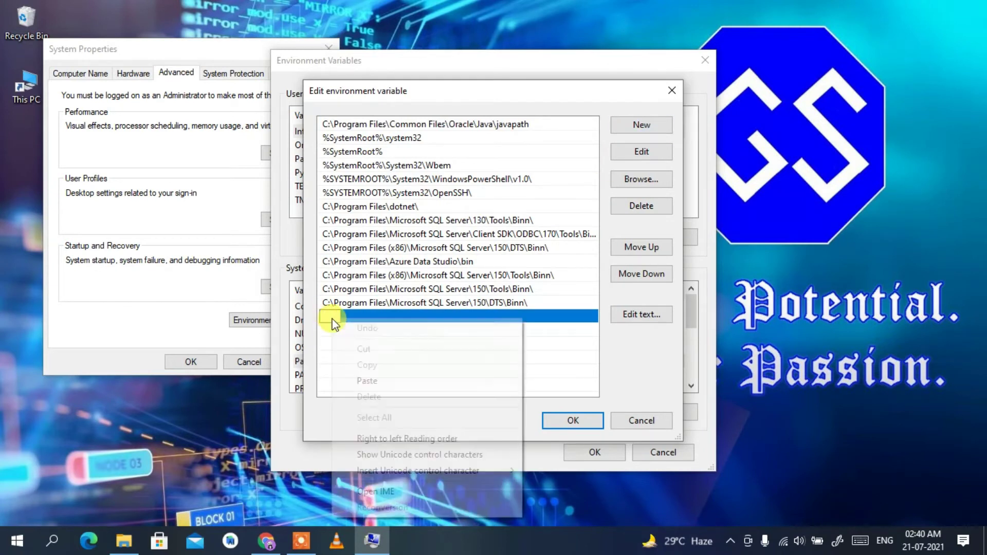
click(372, 381)
click(409, 362)
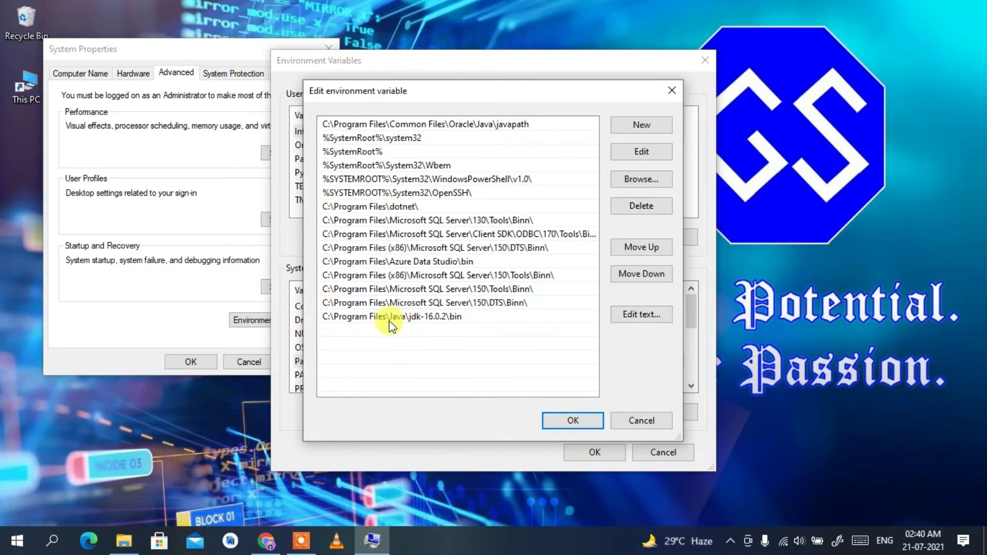
click(582, 421)
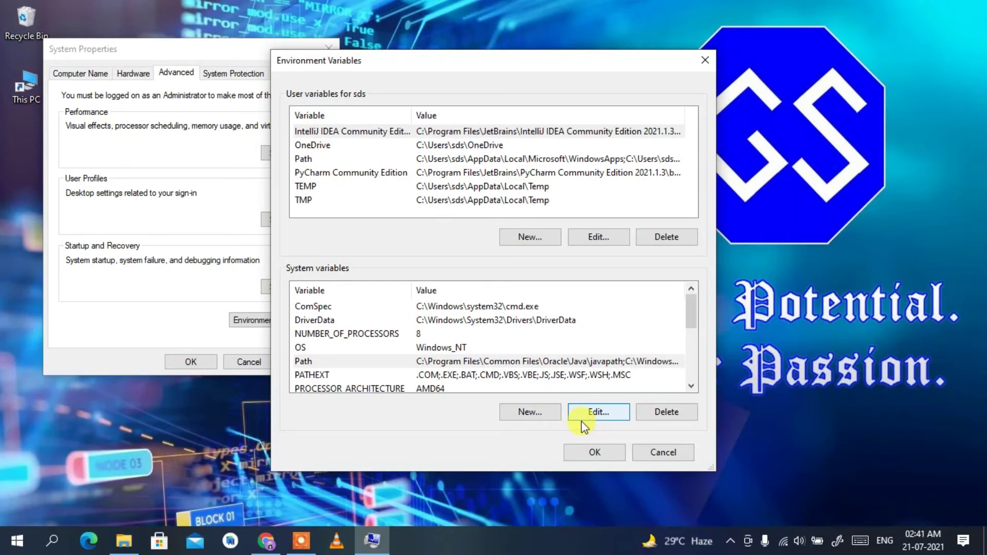
Create system variable JAVA_HOME = C:\Program Files\Java\jdk-16.0.2 and save the environment variables
click(530, 413)
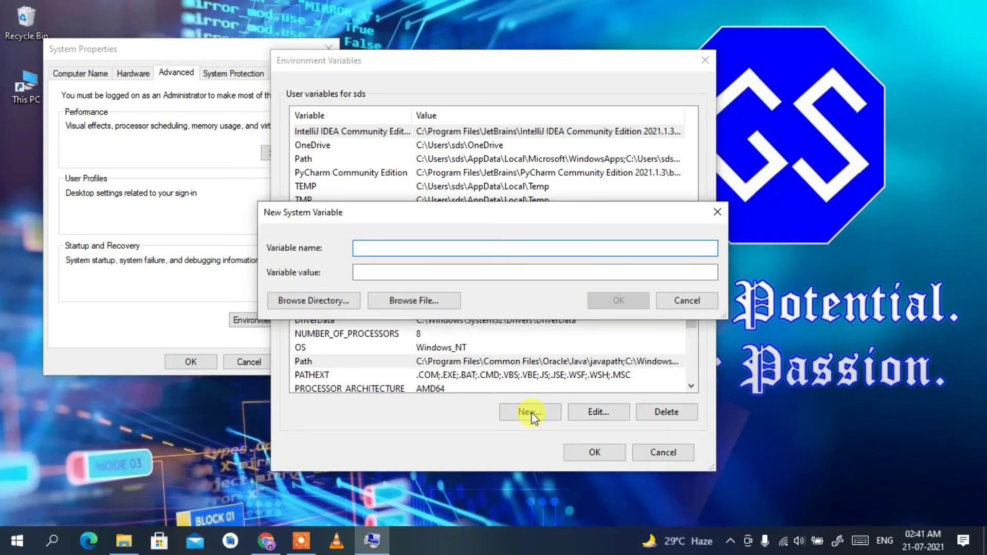
text(JAVA_HOME)
click(390, 272)
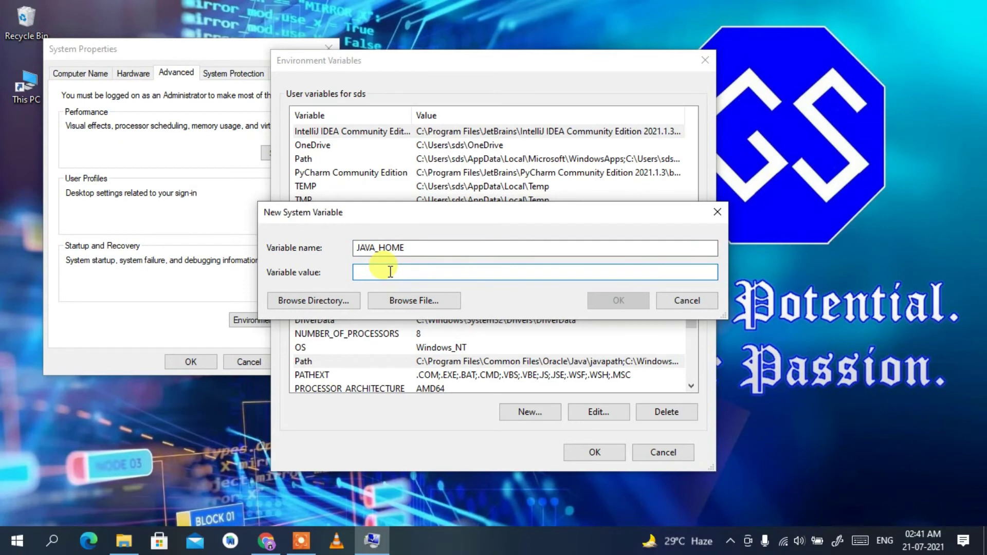
right_click(390, 272)
click(442, 327)
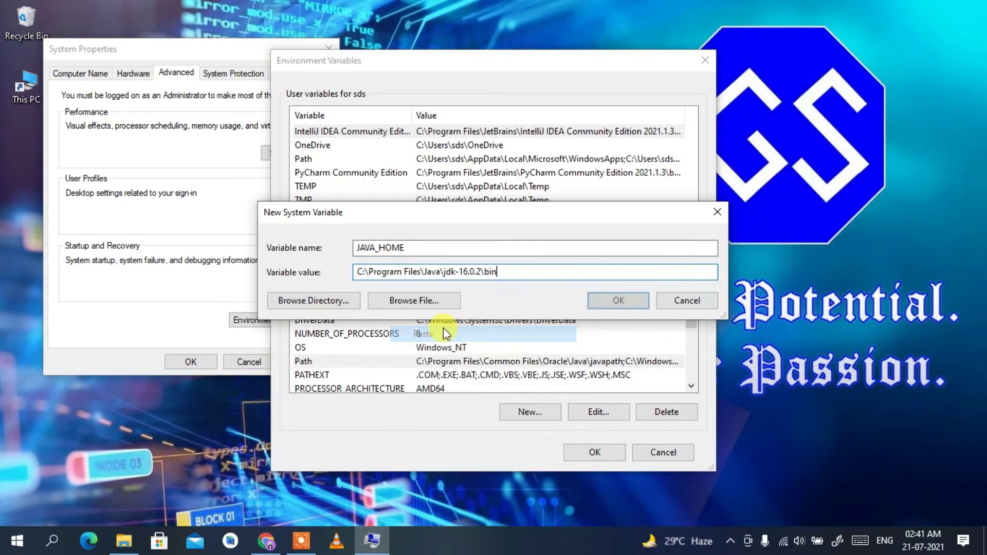
key(BackSpace)
key(BackSpace)
key(BackSpace)
key(BackSpace)
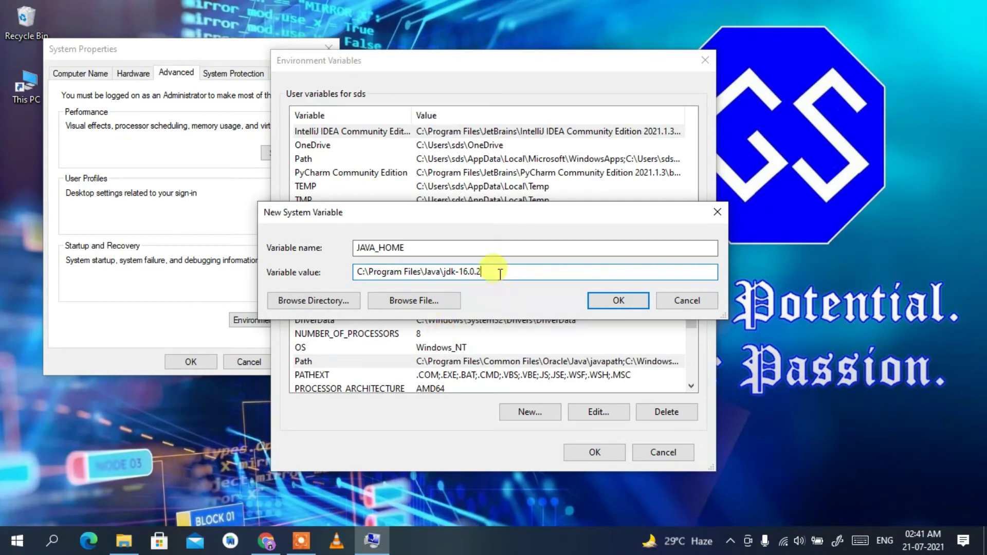
drag(498, 273, 441, 271)
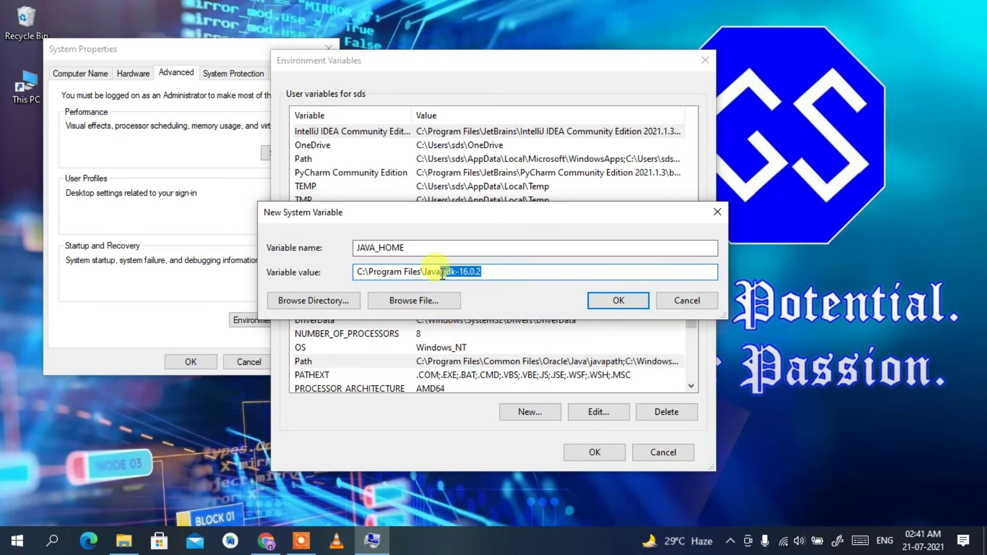
click(598, 301)
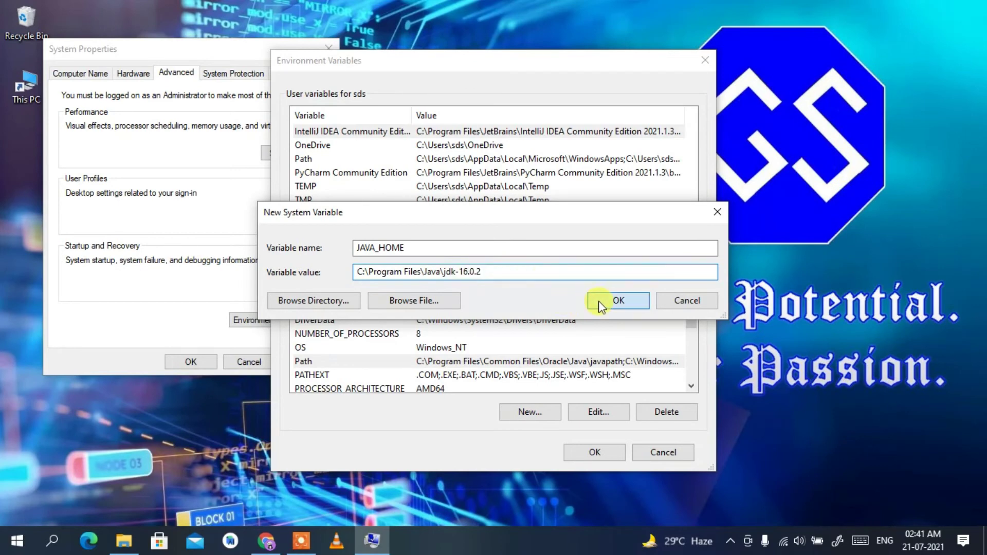
click(596, 450)
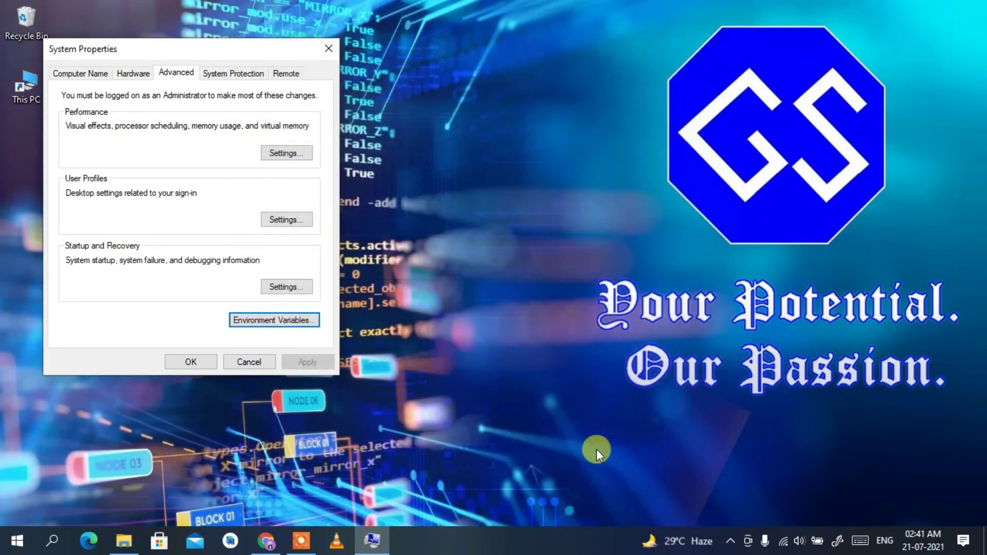
Close System Properties and launch Command Prompt by searching for cmd
click(199, 361)
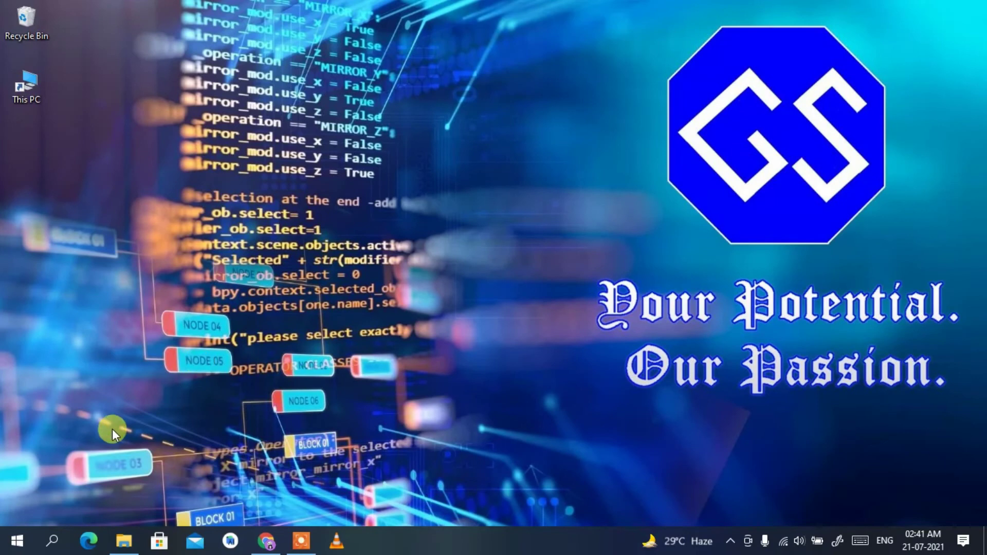
click(53, 540)
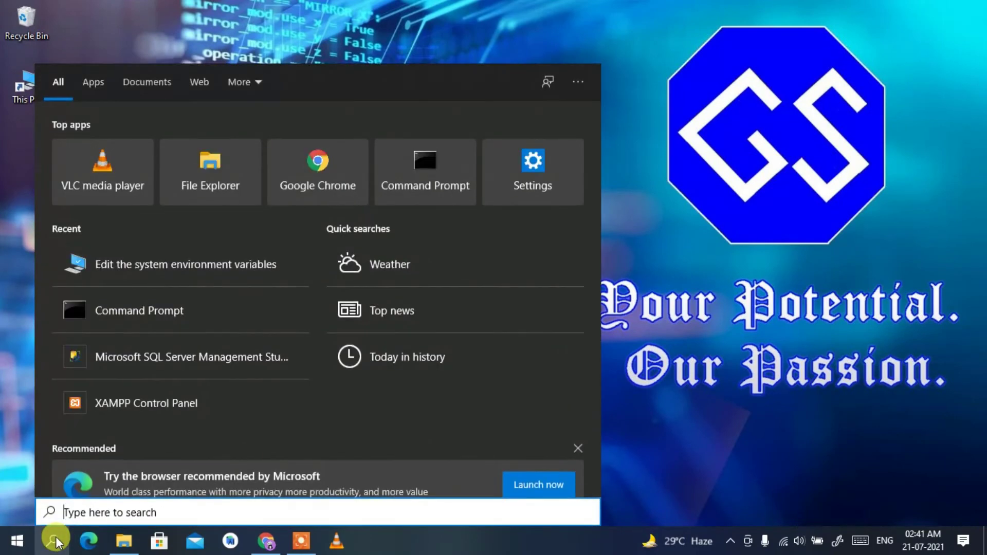
text(cmd)
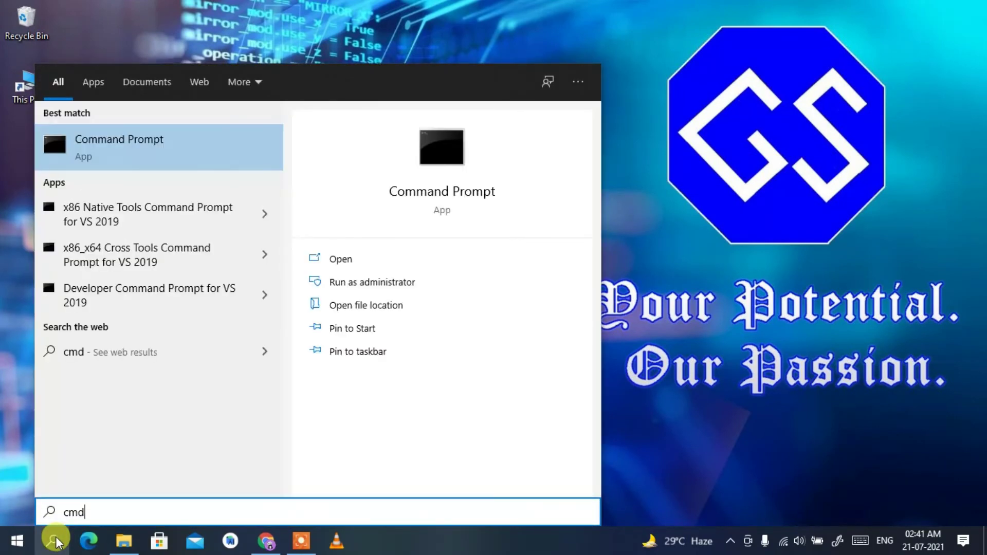
key(Return)
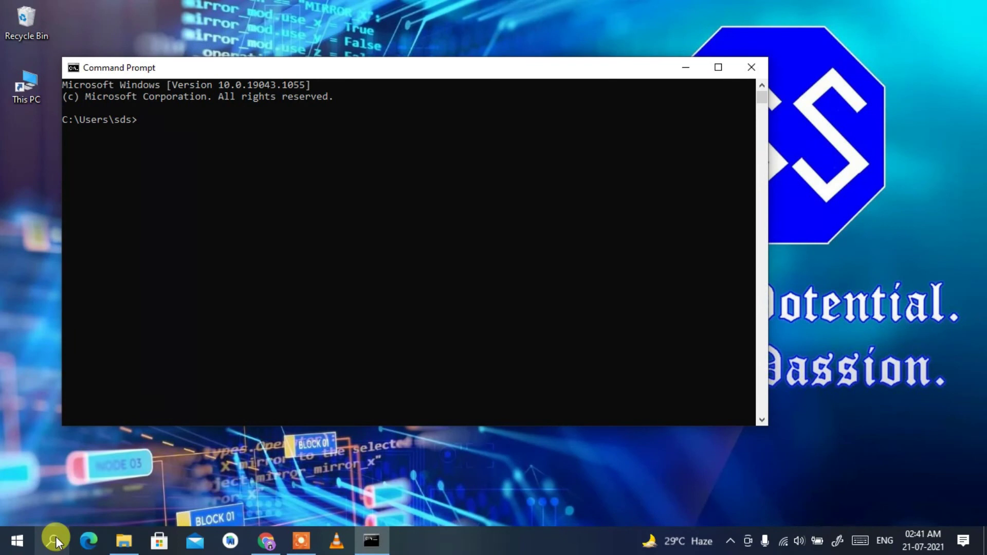
Run java --version and highlight the reported java 16.0.2 2021-07-20 line
text(java --version)
key(Return)
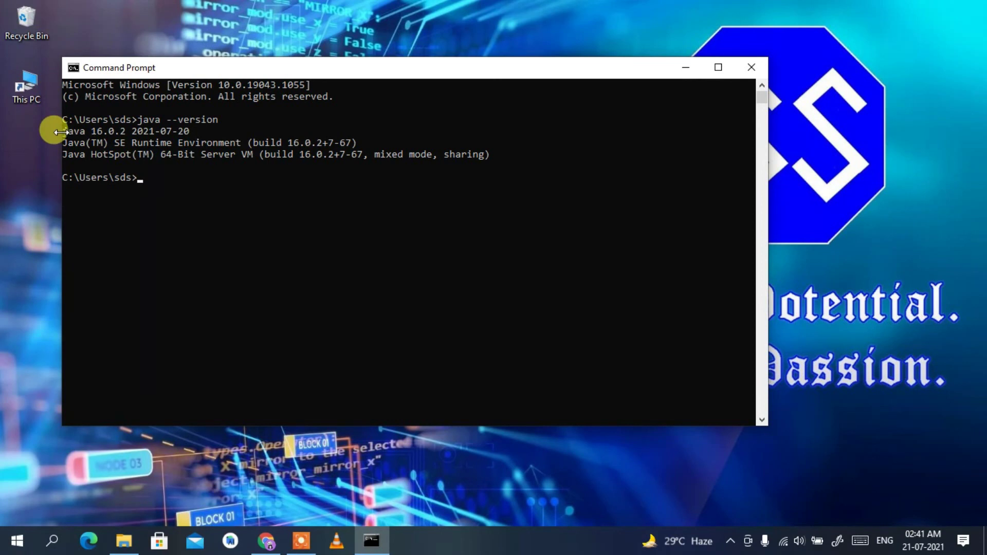
drag(64, 132, 210, 134)
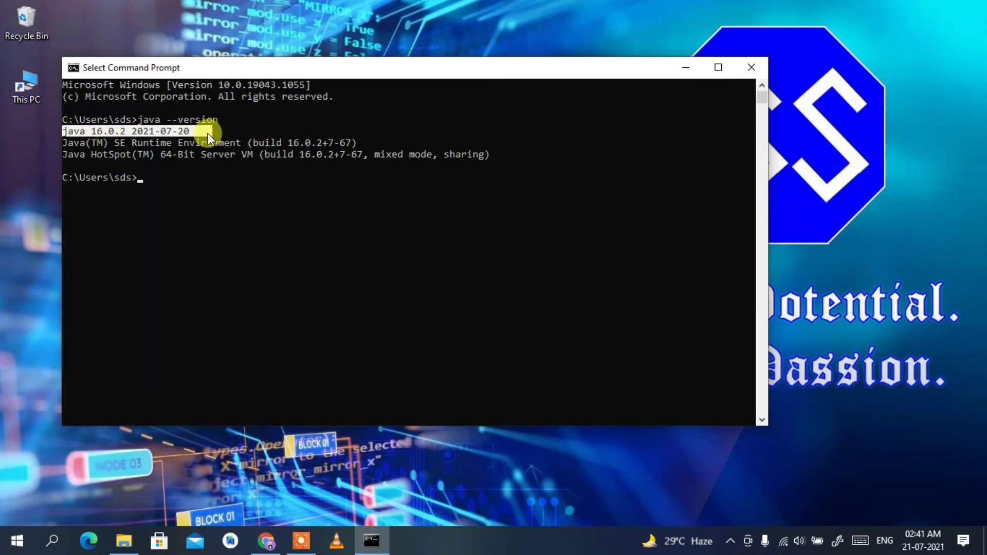